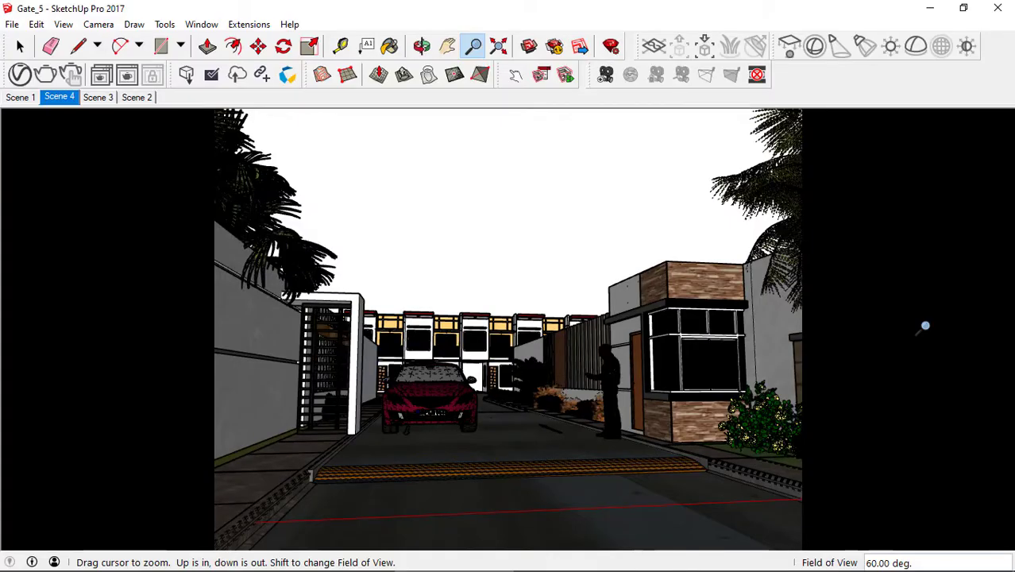
- Step the field of view through 15 and 30 to 45 degrees, then save the view as Scene 5
text(15)
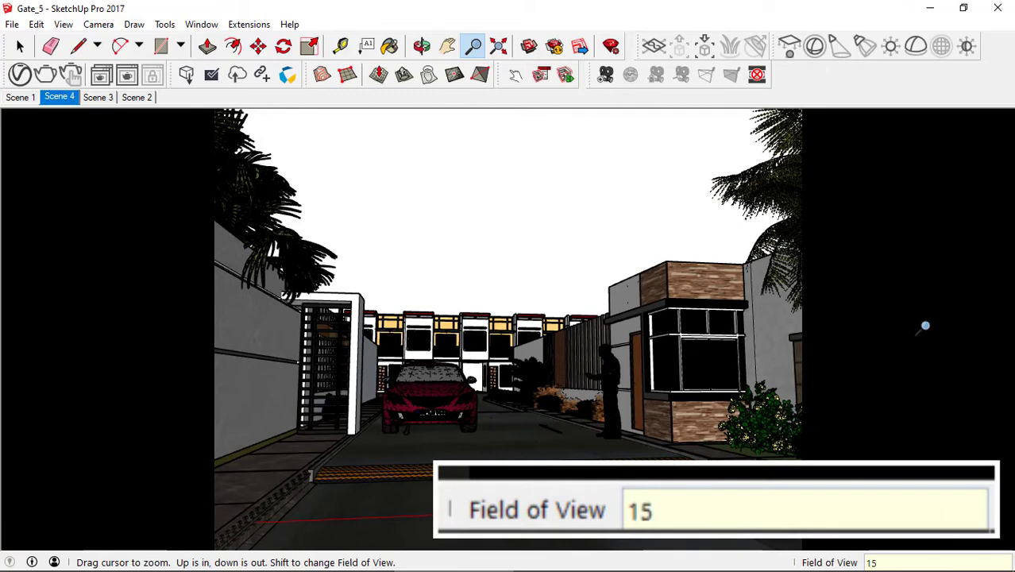
key(Return)
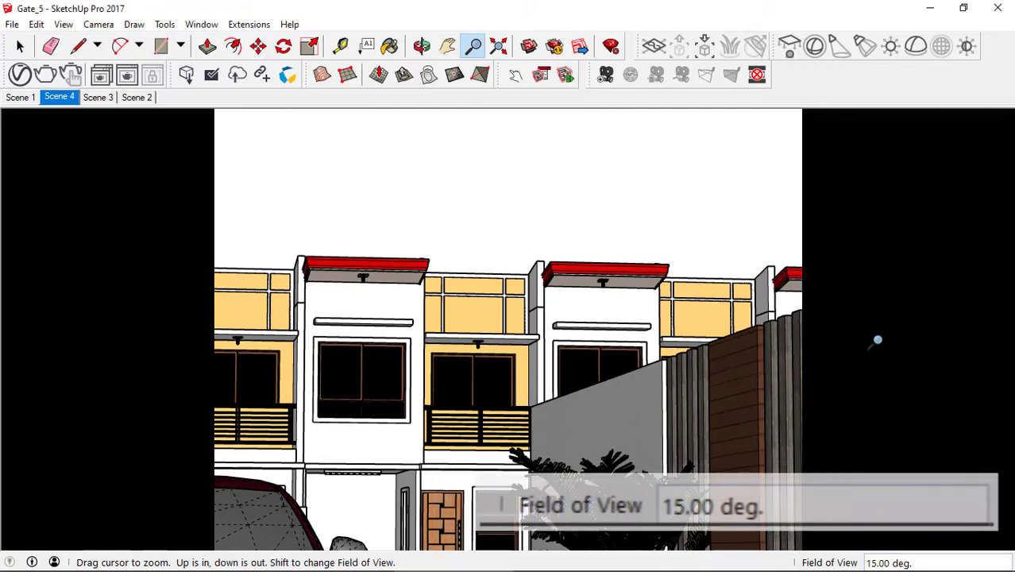
text(3)
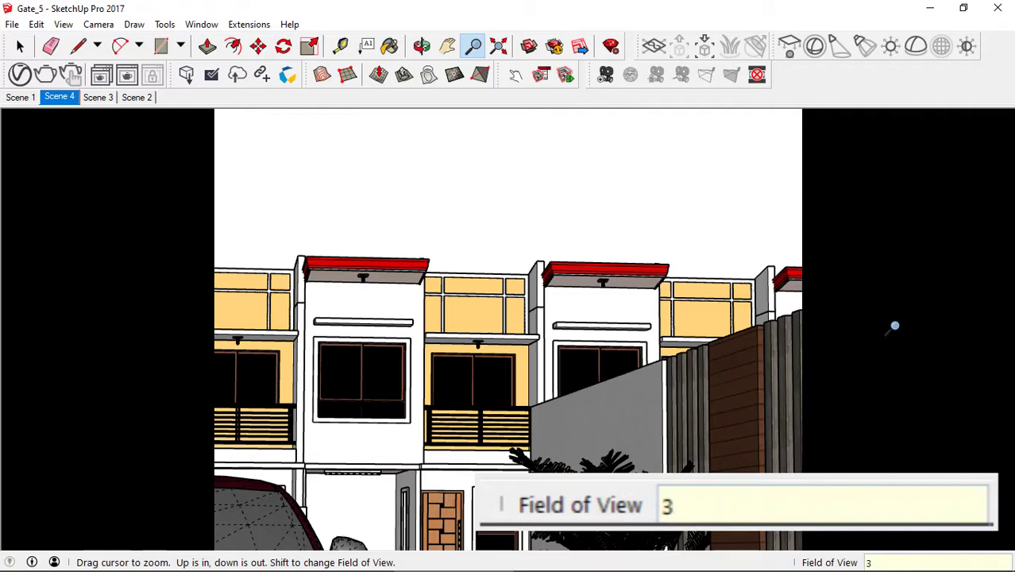
text(0)
key(Return)
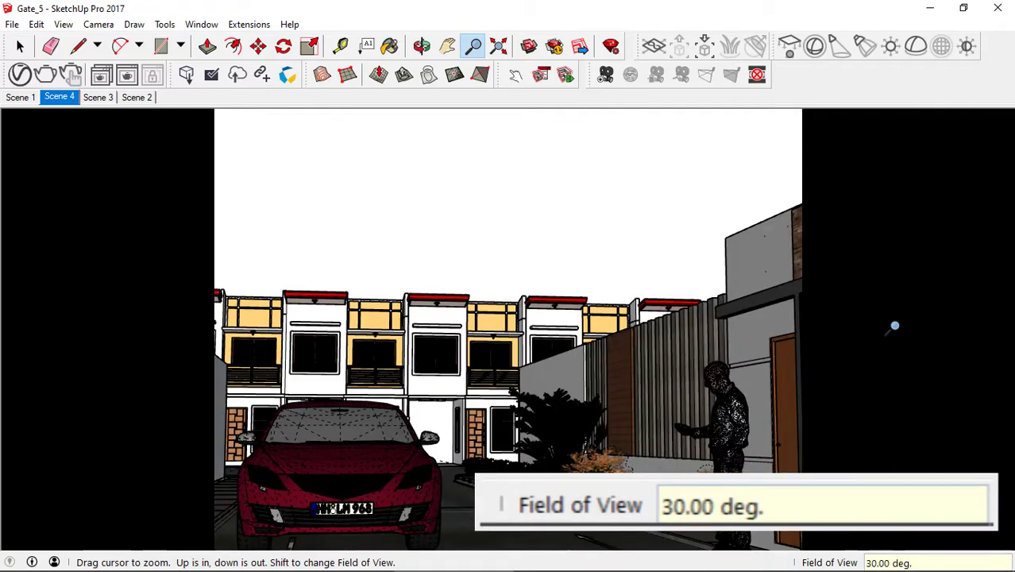
text(45)
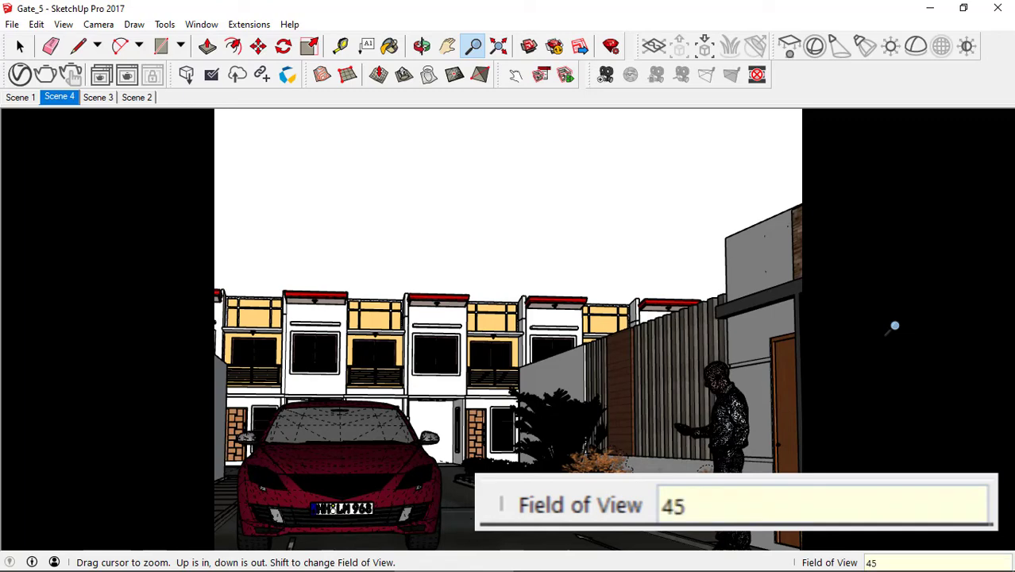
key(Return)
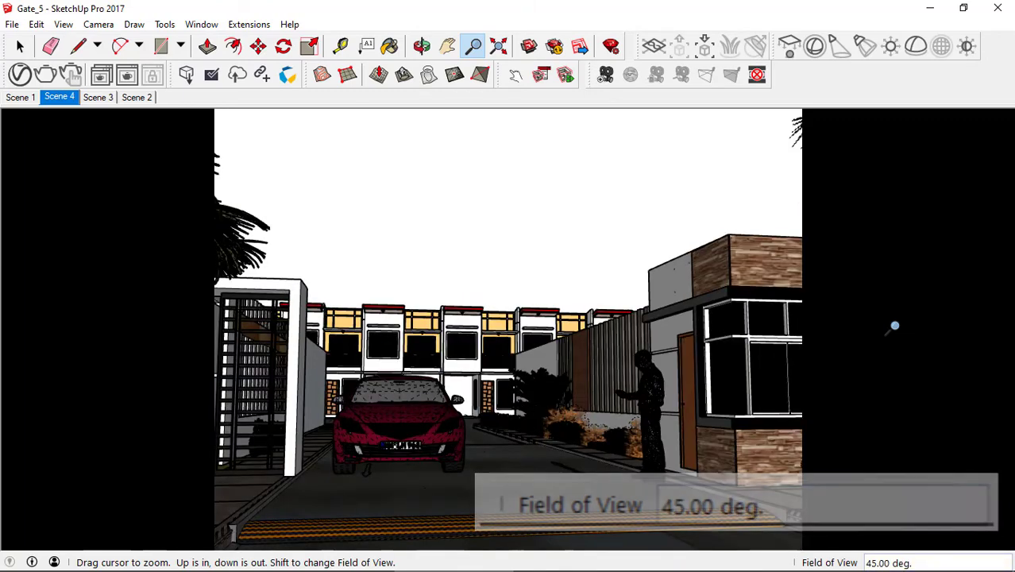
key(ctrl+shift+a)
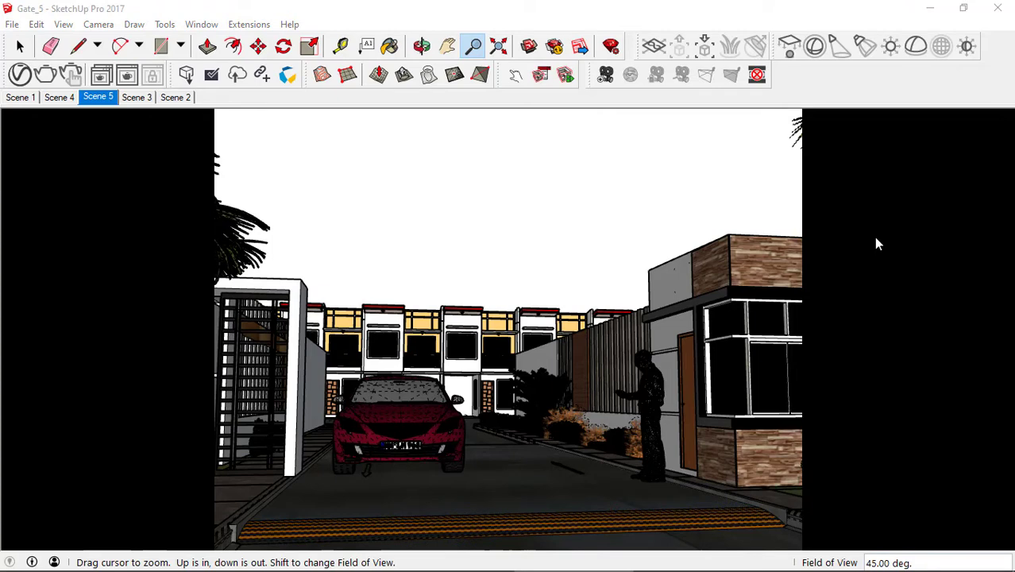
- Switch on camera Depth of Field in the V-Ray Asset Editor (Defocus 0.3) and run a test render
click(20, 74)
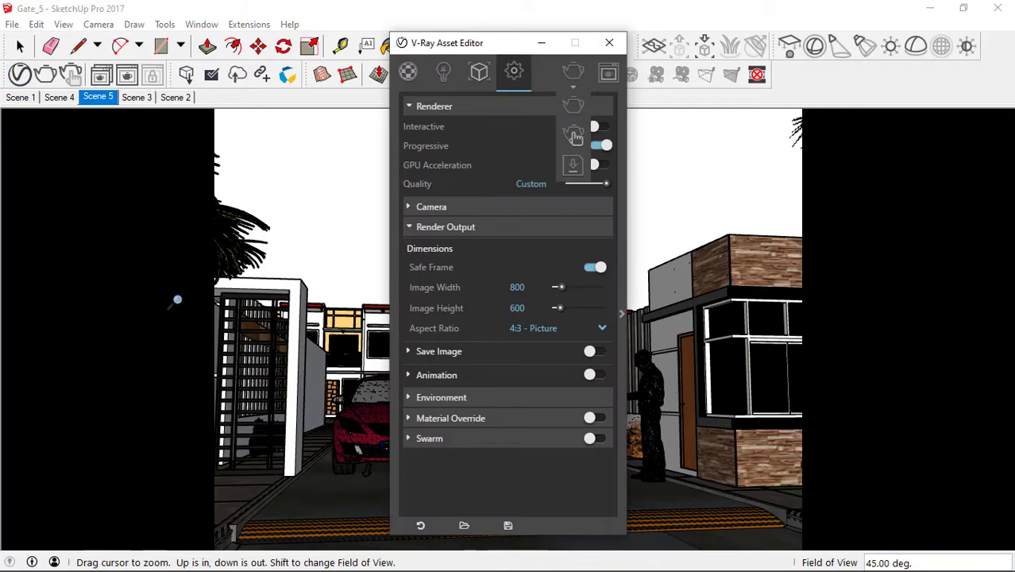
click(411, 208)
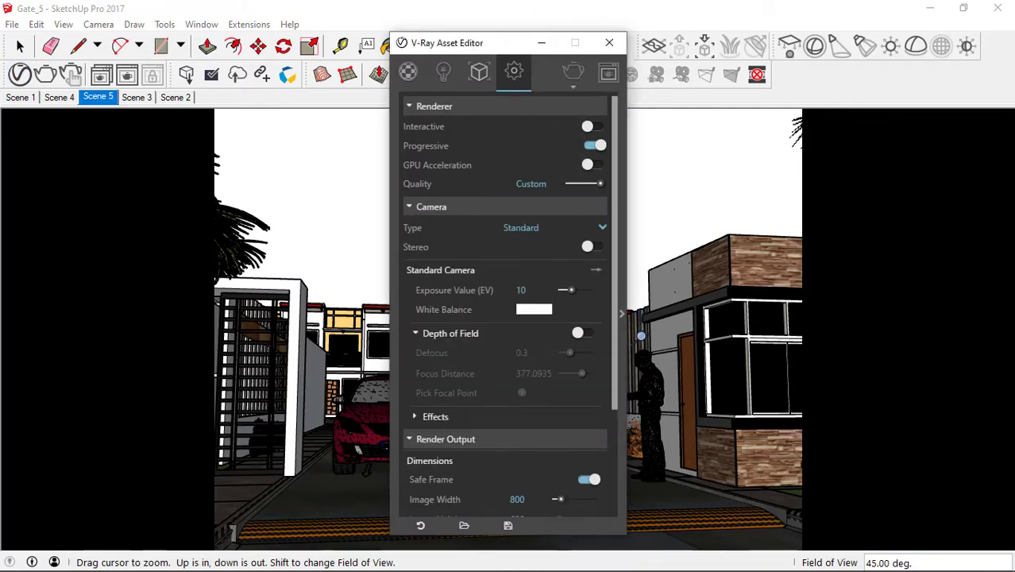
click(586, 334)
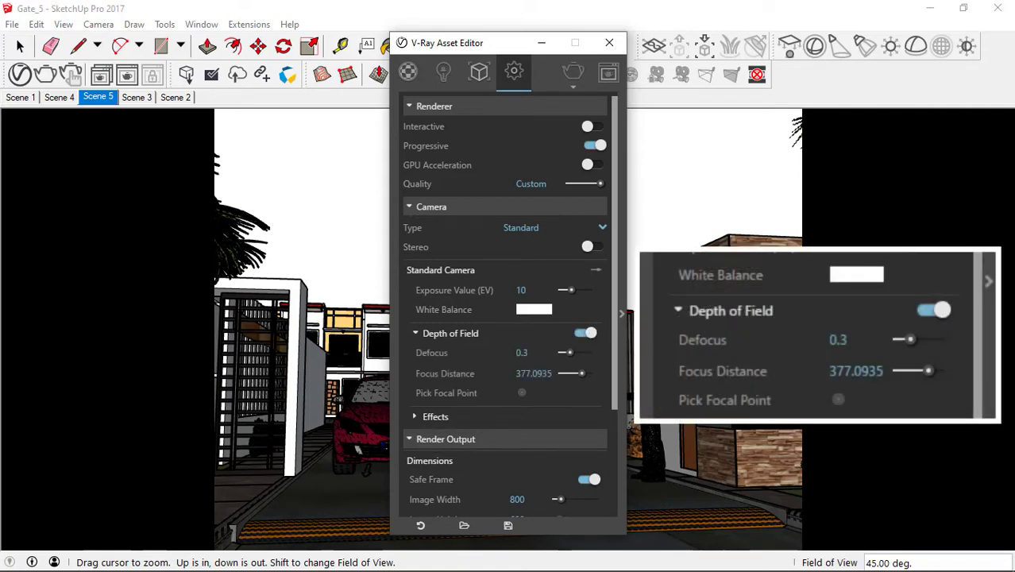
click(865, 192)
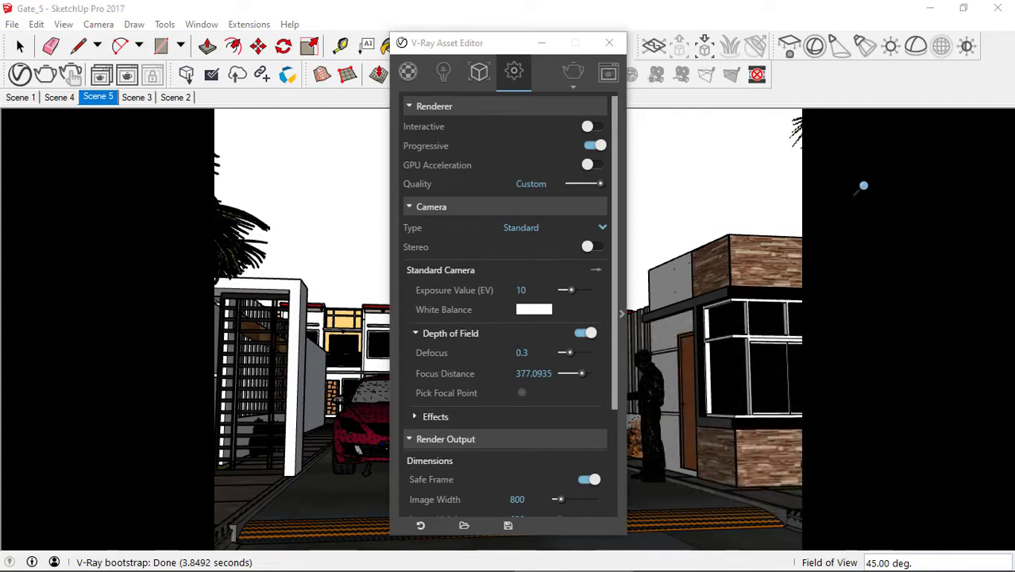
click(572, 73)
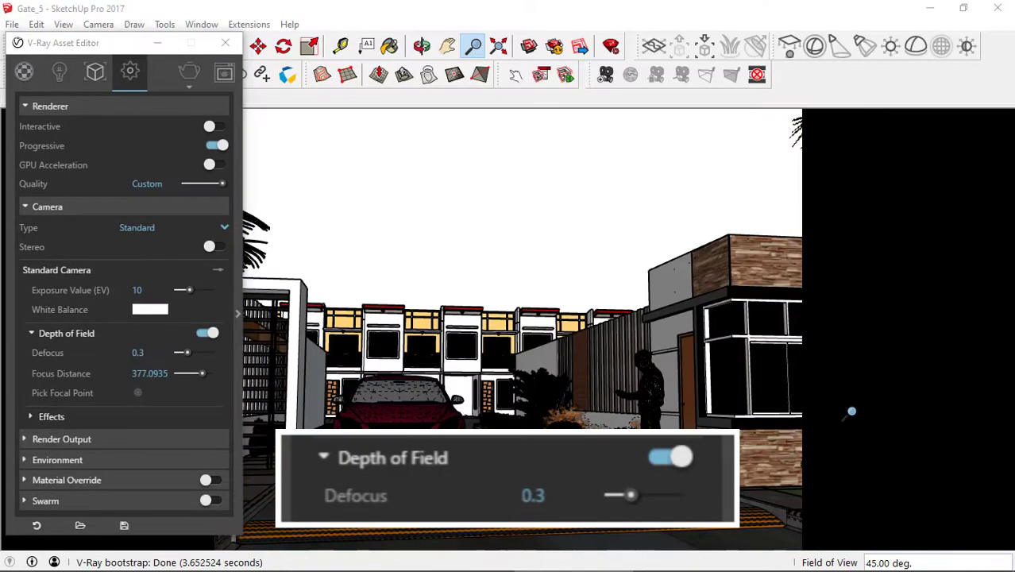
- Change the depth-of-field Defocus value from 0.3 to 0.5
click(138, 352)
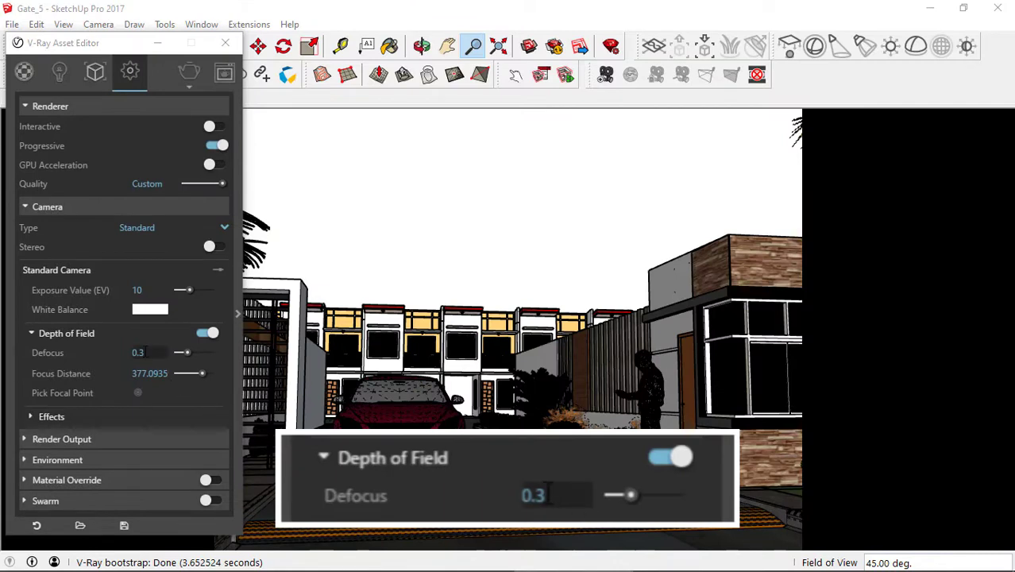
drag(140, 353, 161, 355)
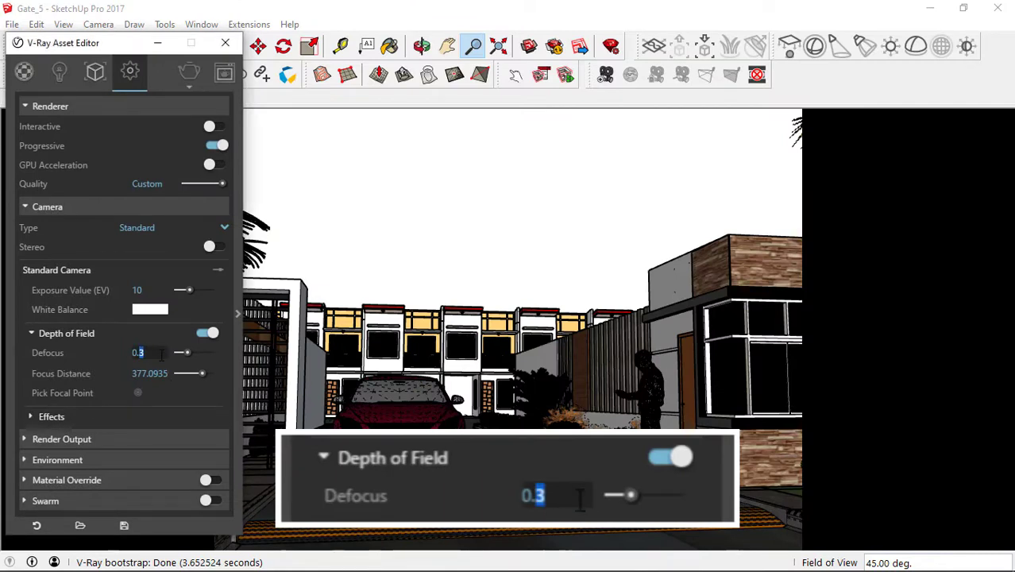
text(5)
key(Return)
click(175, 334)
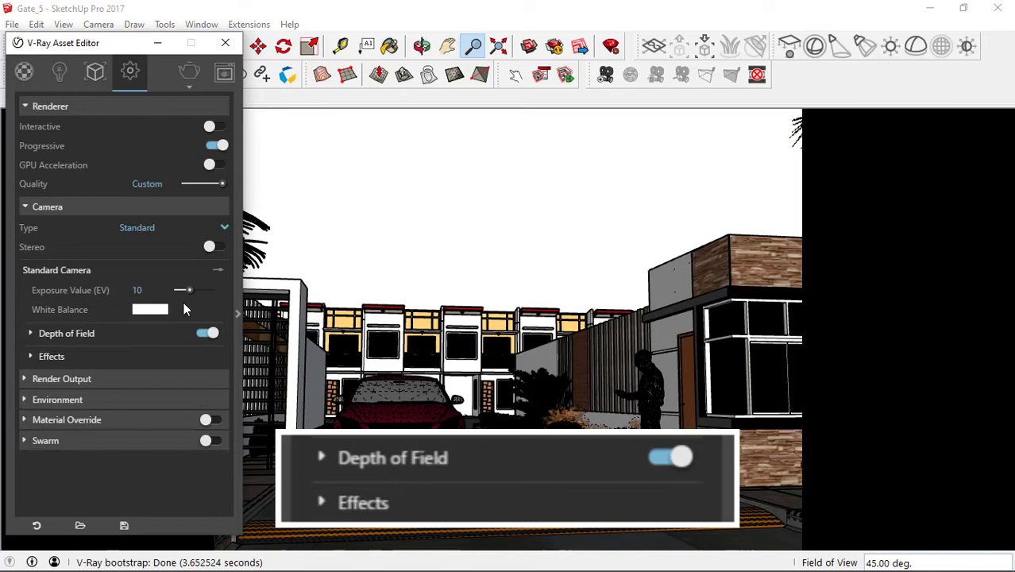
- Render the street scene again and nudge the render window slightly right
click(189, 86)
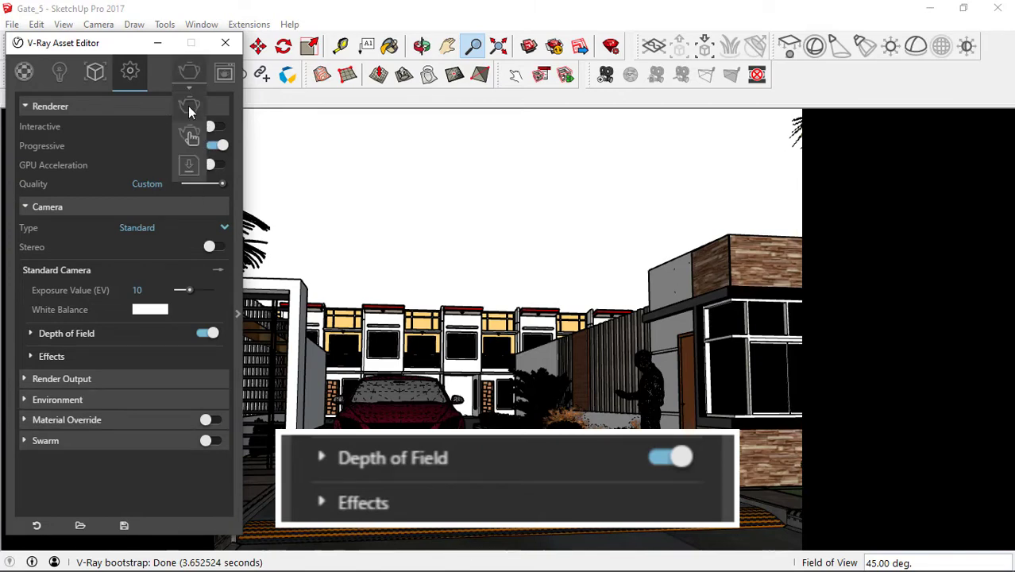
click(191, 123)
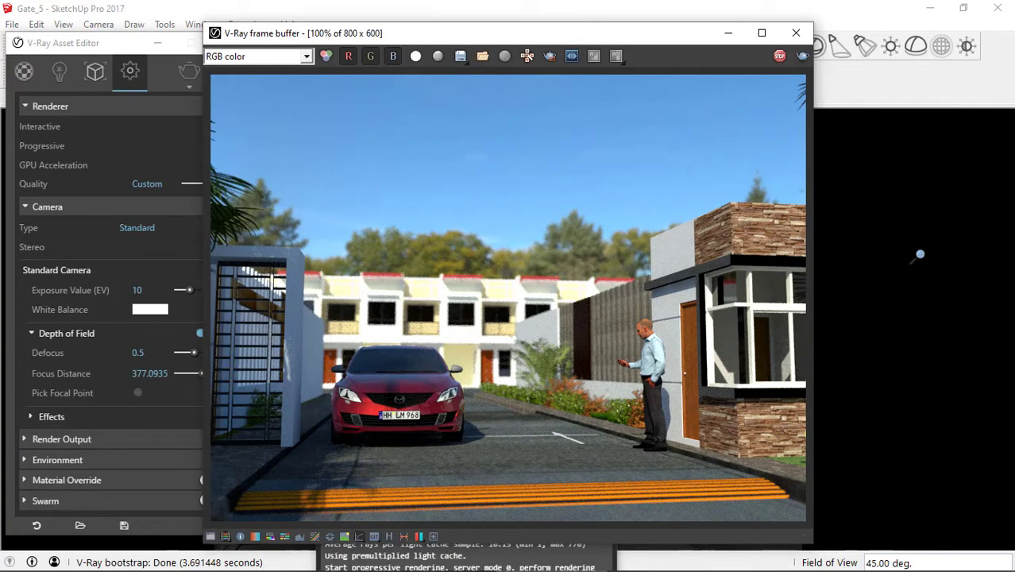
drag(509, 37, 548, 39)
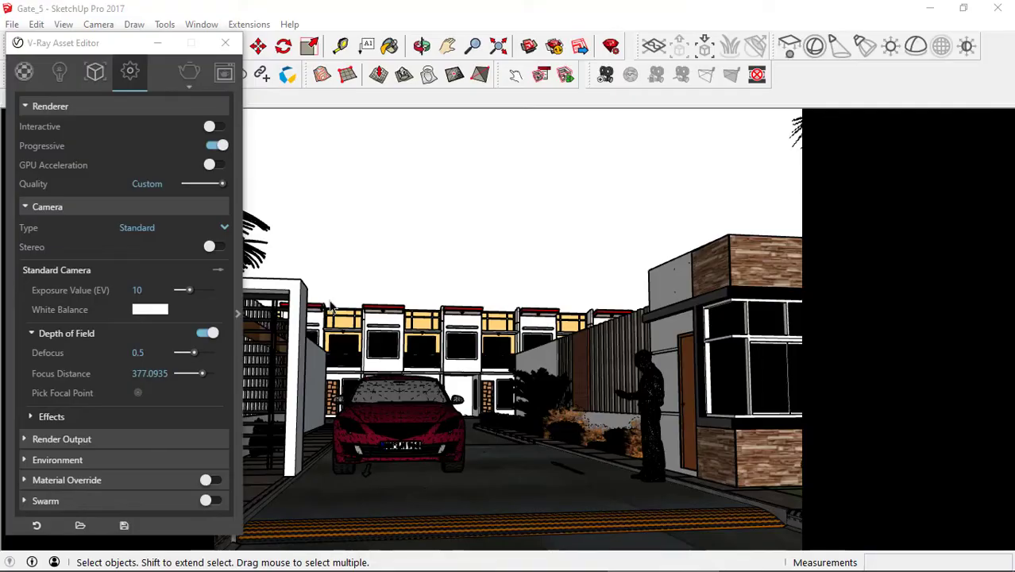
- Pick the guardhouse as the focal point, making Focus Distance 339.7824
click(137, 394)
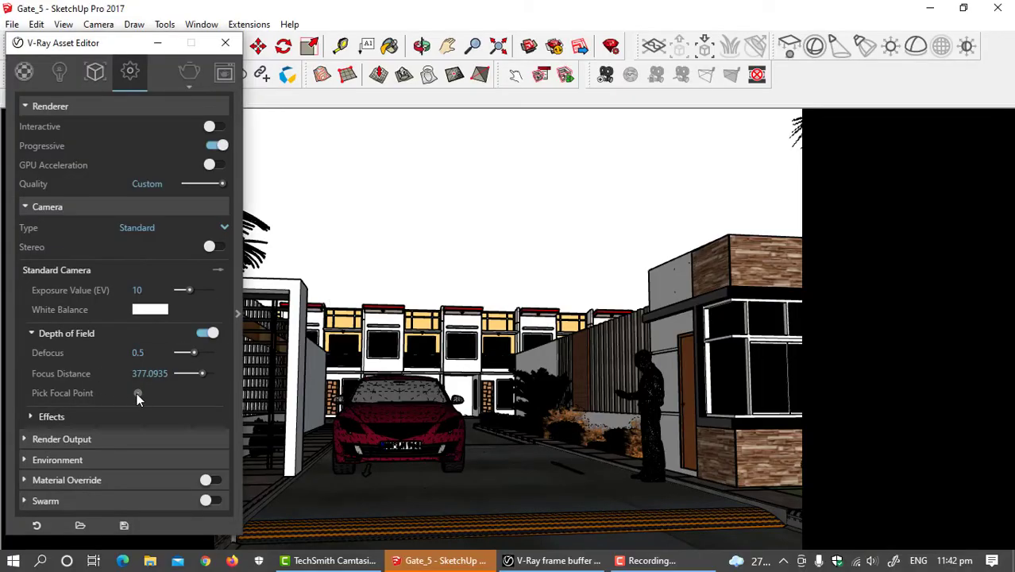
click(731, 371)
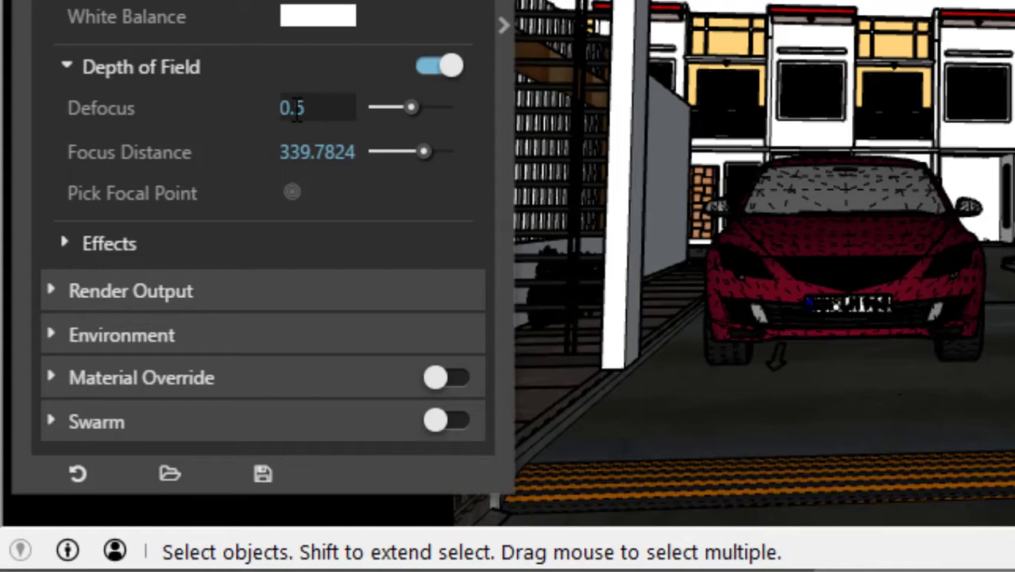
- Set Defocus to 0.6 and render with the guardhouse sharp and background houses blurred
drag(295, 107, 323, 109)
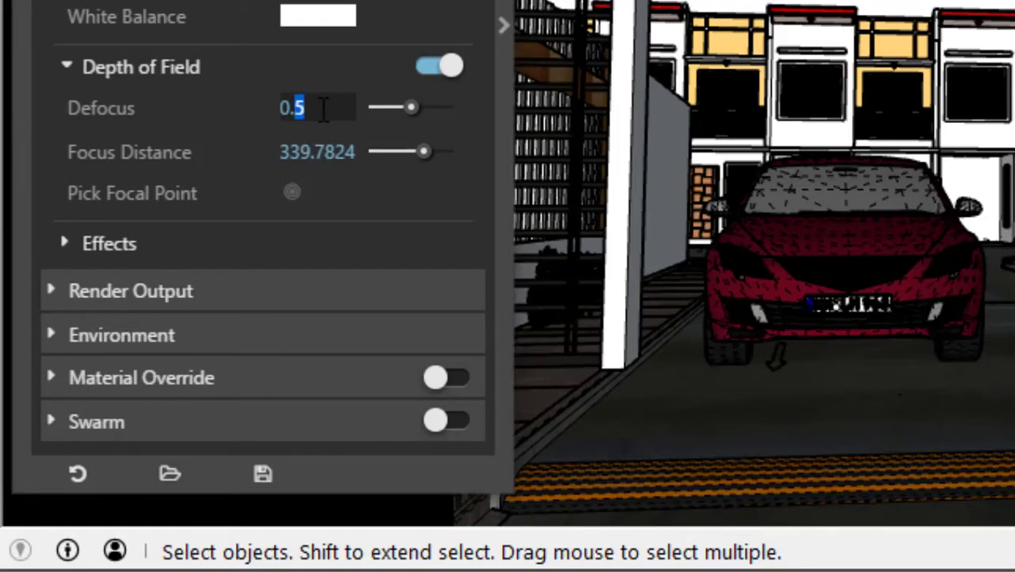
key(BackSpace)
text(60)
click(235, 143)
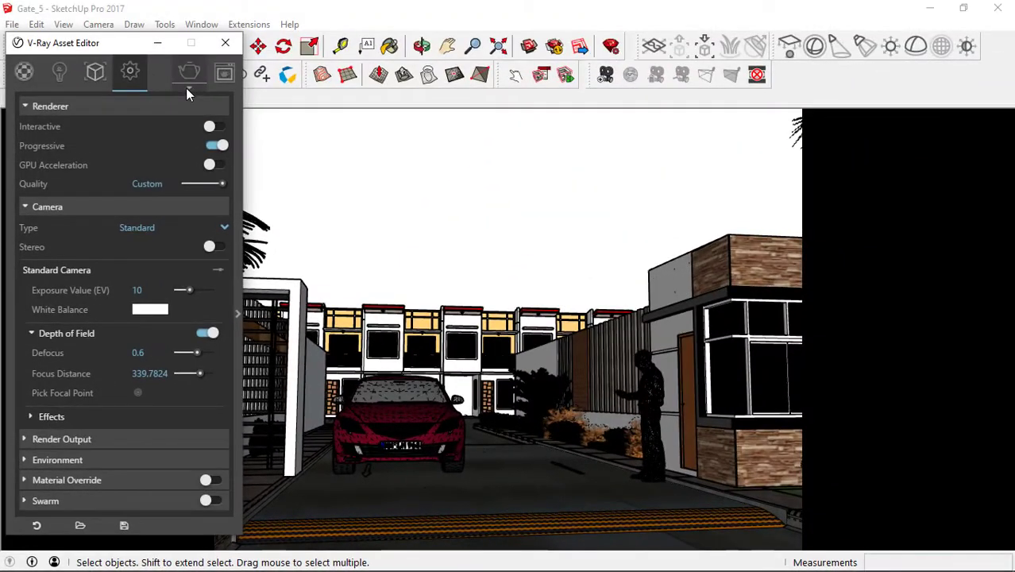
click(186, 87)
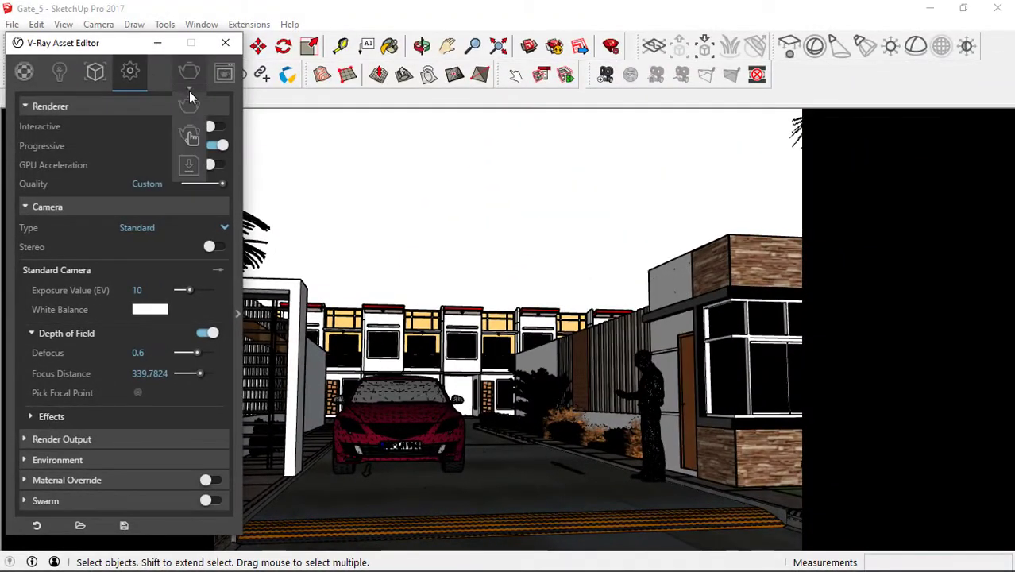
click(191, 110)
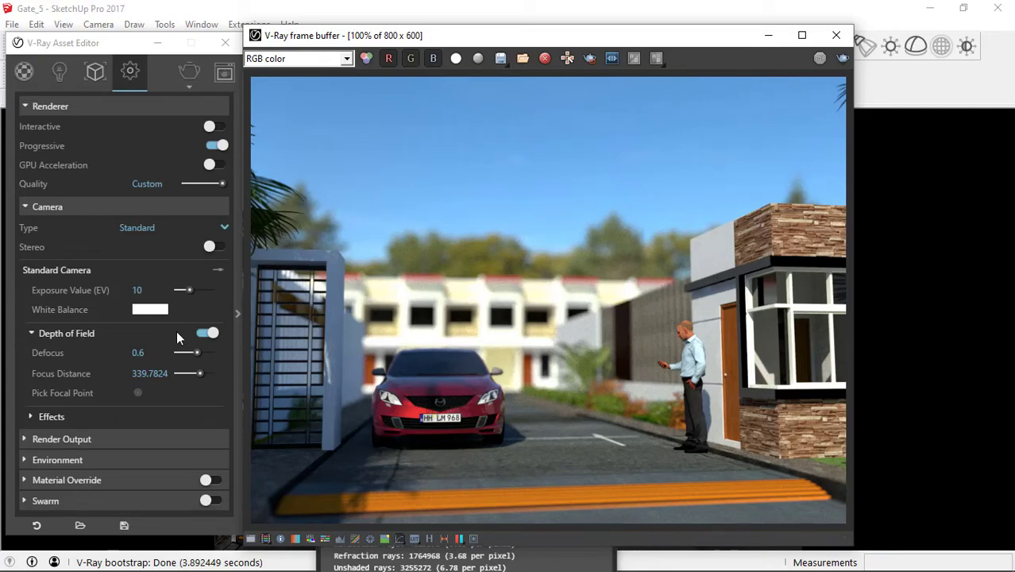
- Lower Defocus from 0.6 to 0.55 and re-render for a subtler background blur
click(144, 352)
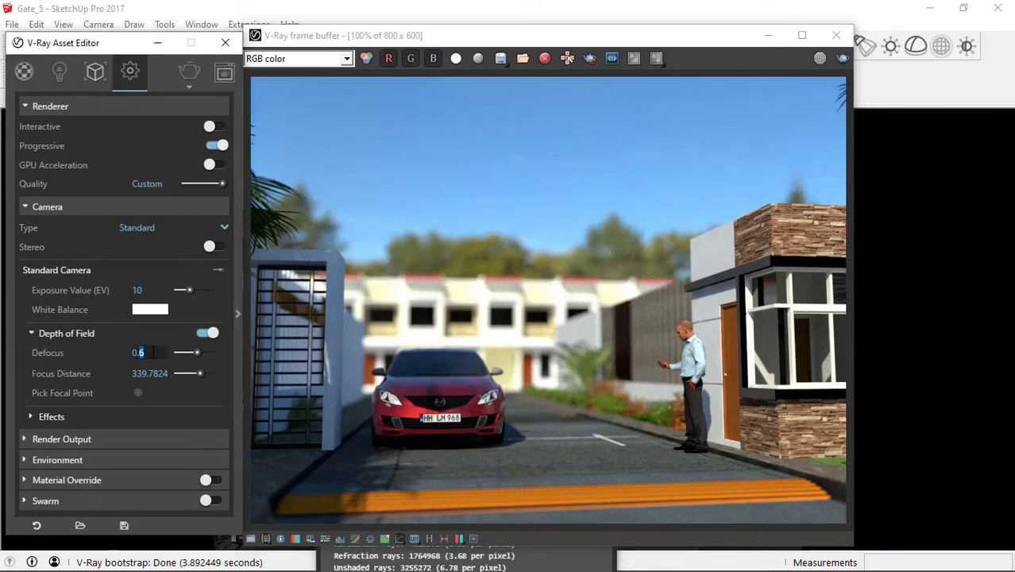
text(0.55)
key(BackSpace)
key(BackSpace)
text(05)
click(169, 337)
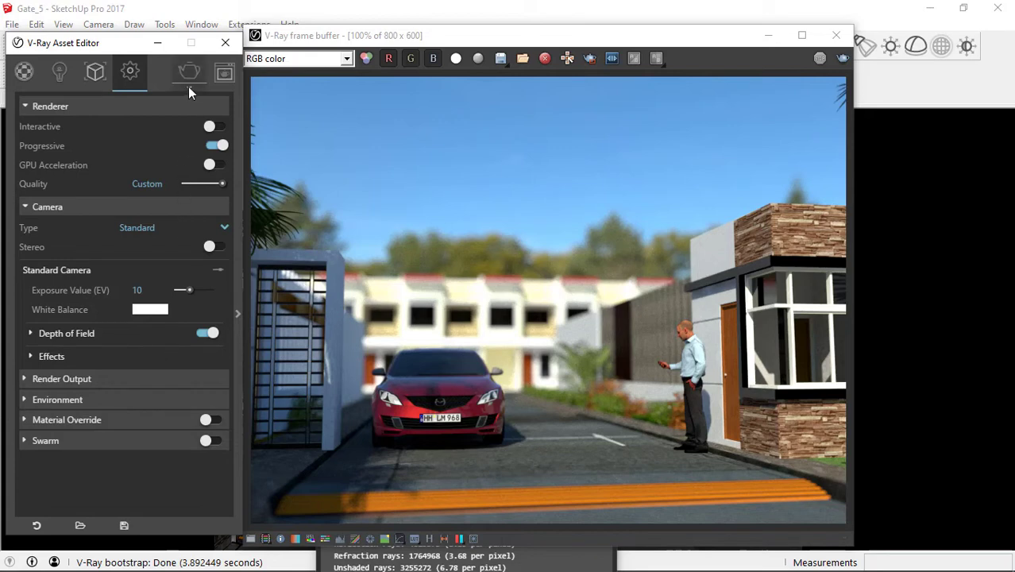
mouse_move(189, 89)
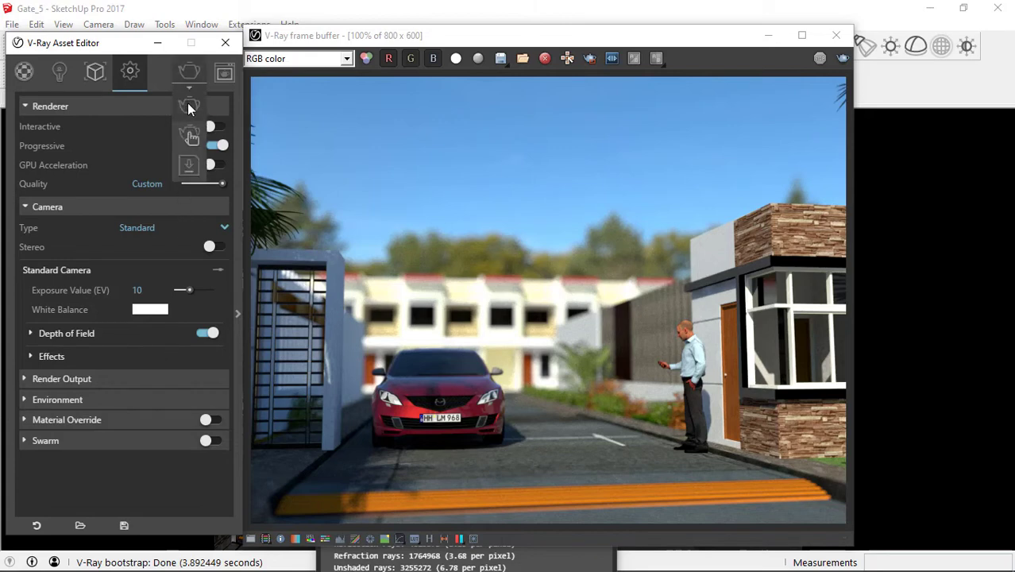
click(189, 106)
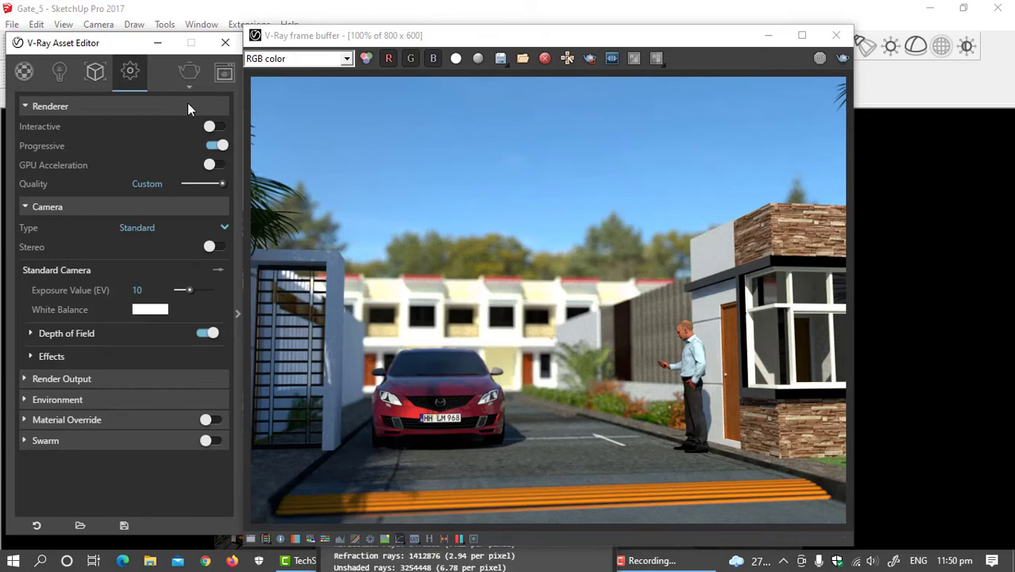